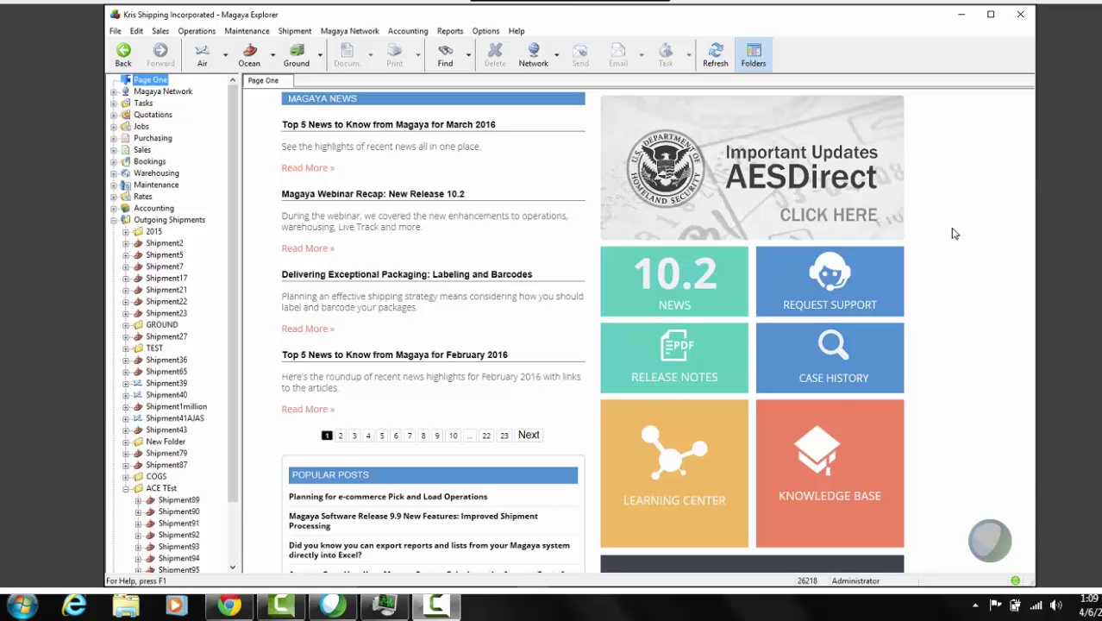
# Open the AESDirect closing-dates news article and read down to its Useful Links
pyautogui.click(821, 181)
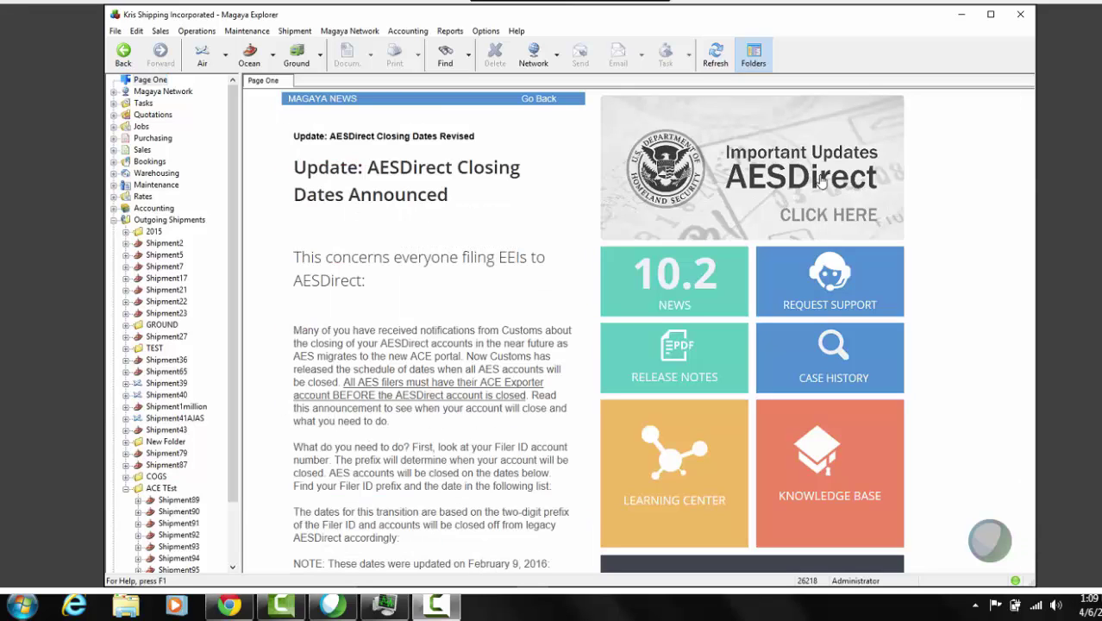
pyautogui.scroll(-5, 821, 182)
pyautogui.scroll(-12, 540, 418)
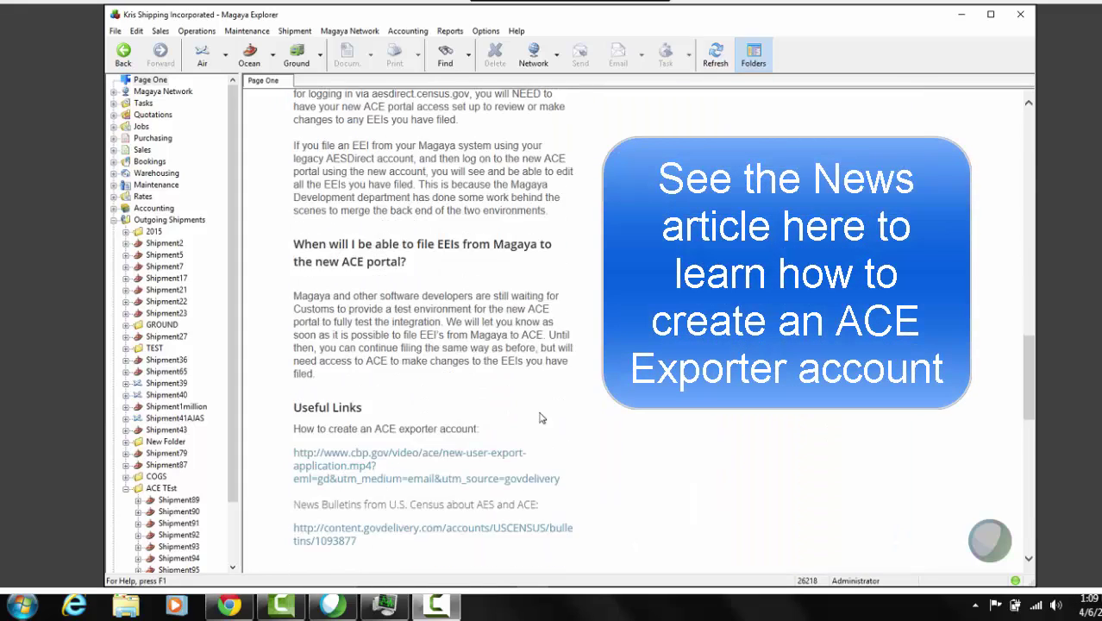
pyautogui.scroll(-2, 540, 417)
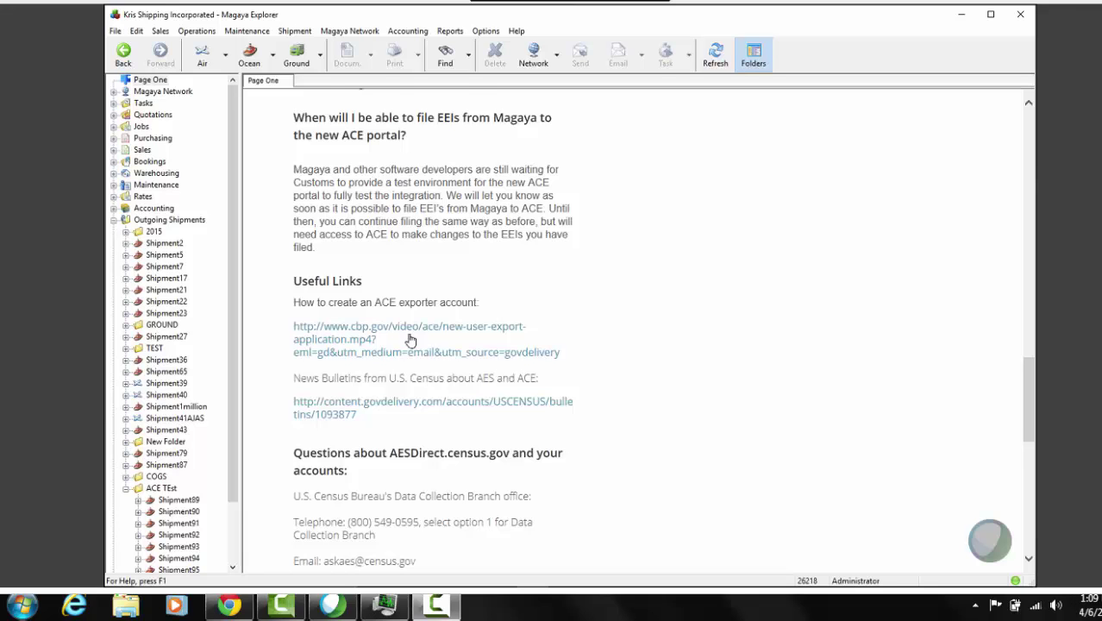
pyautogui.scroll(1, 411, 336)
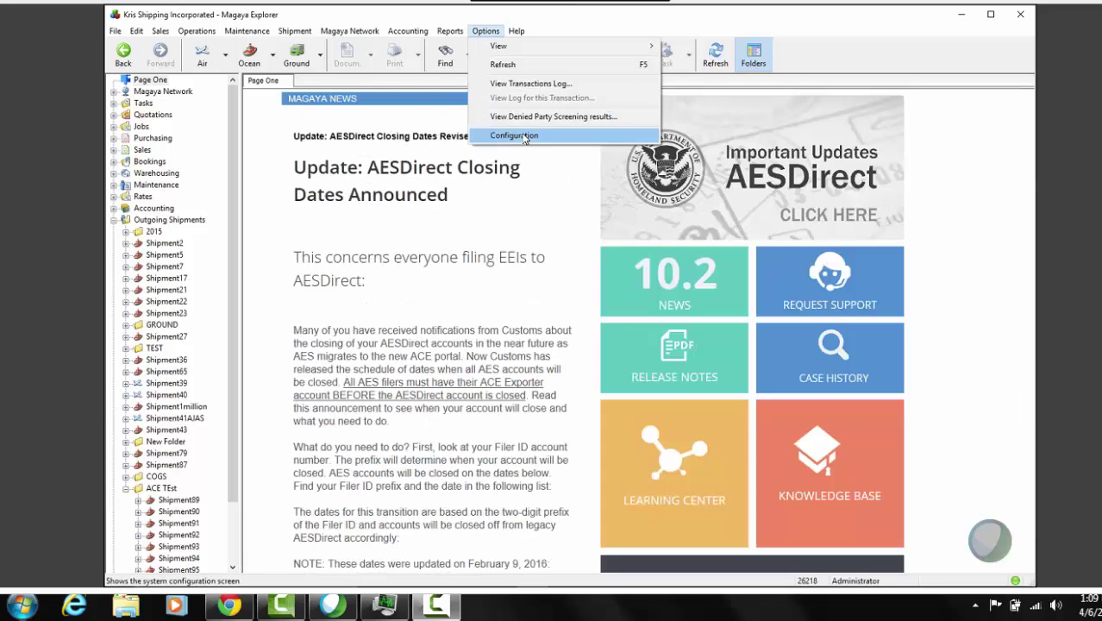
# On the US Customs Systems page, toggle AES Direct's Use Testing Environment off and back on
pyautogui.click(518, 134)
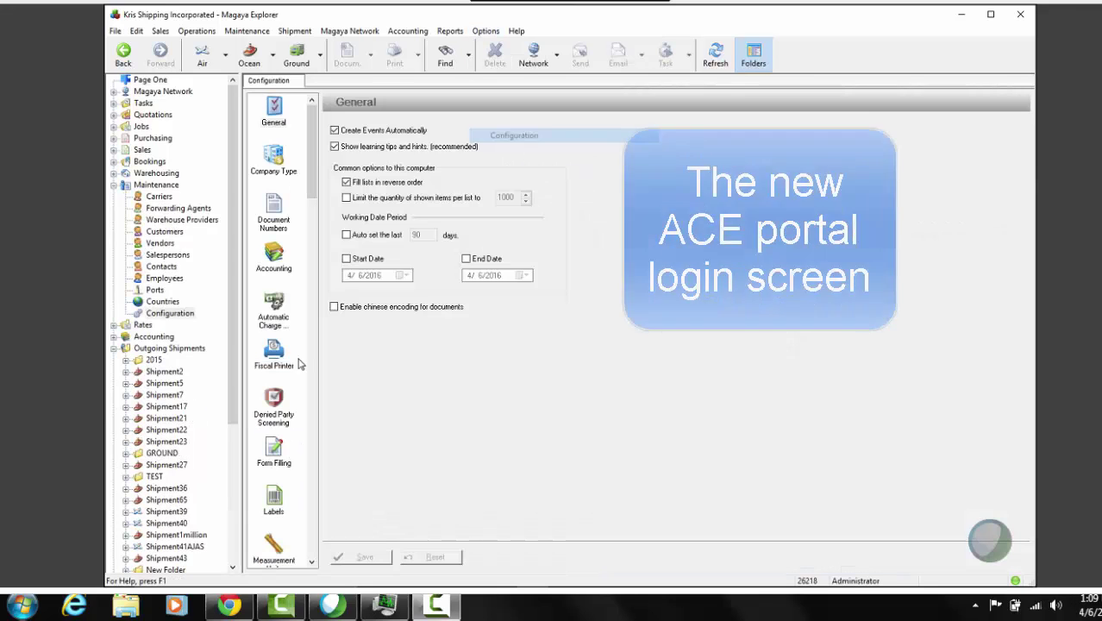
pyautogui.click(313, 421)
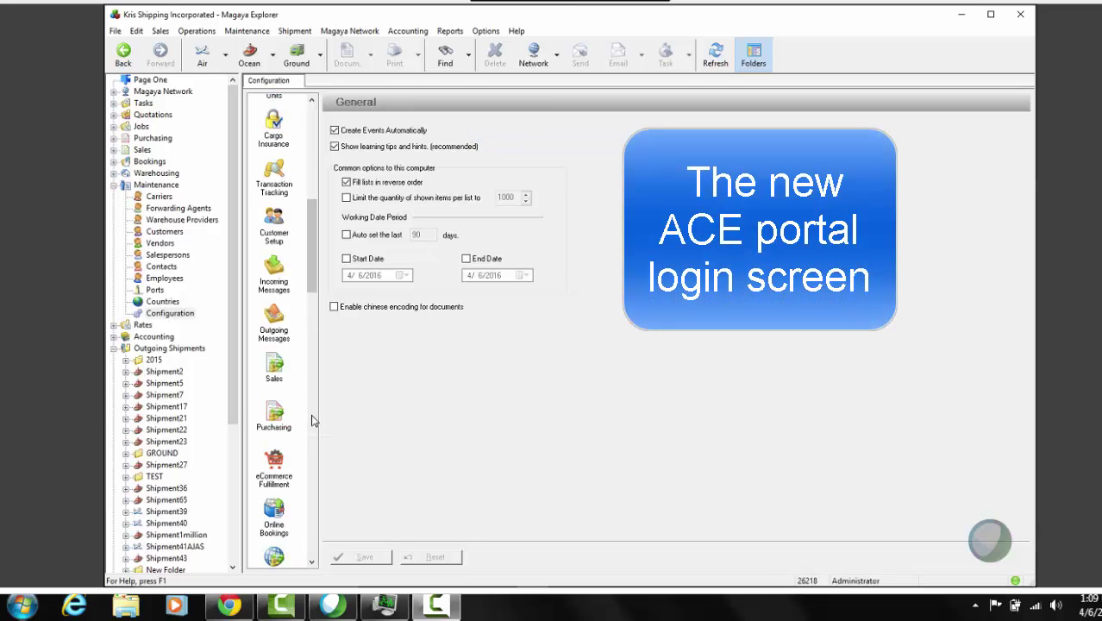
pyautogui.click(313, 421)
pyautogui.click(273, 244)
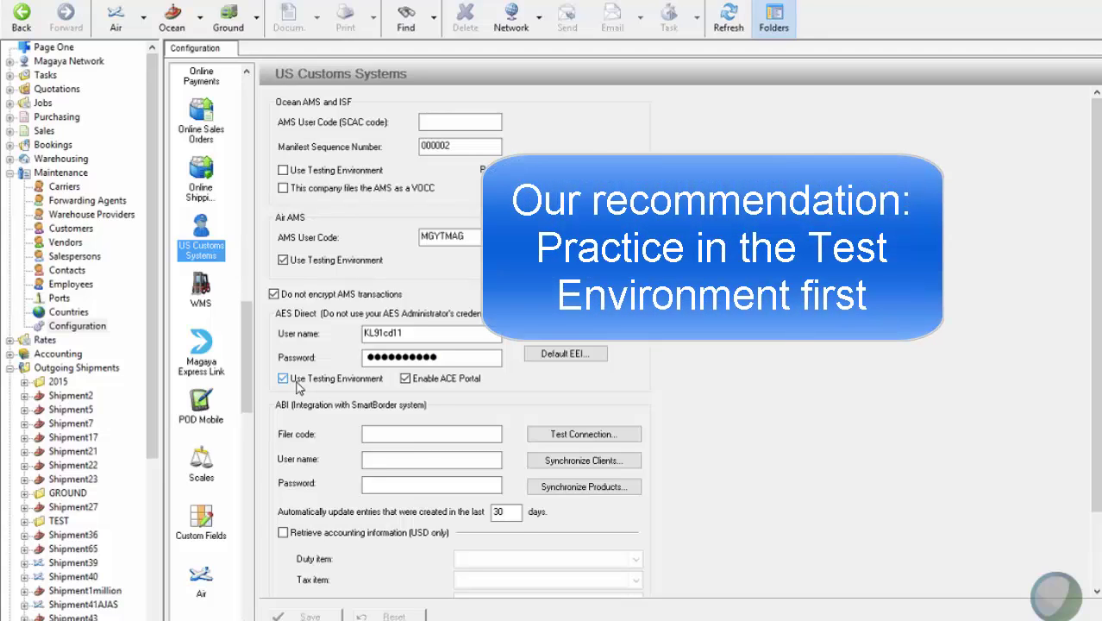
pyautogui.click(290, 384)
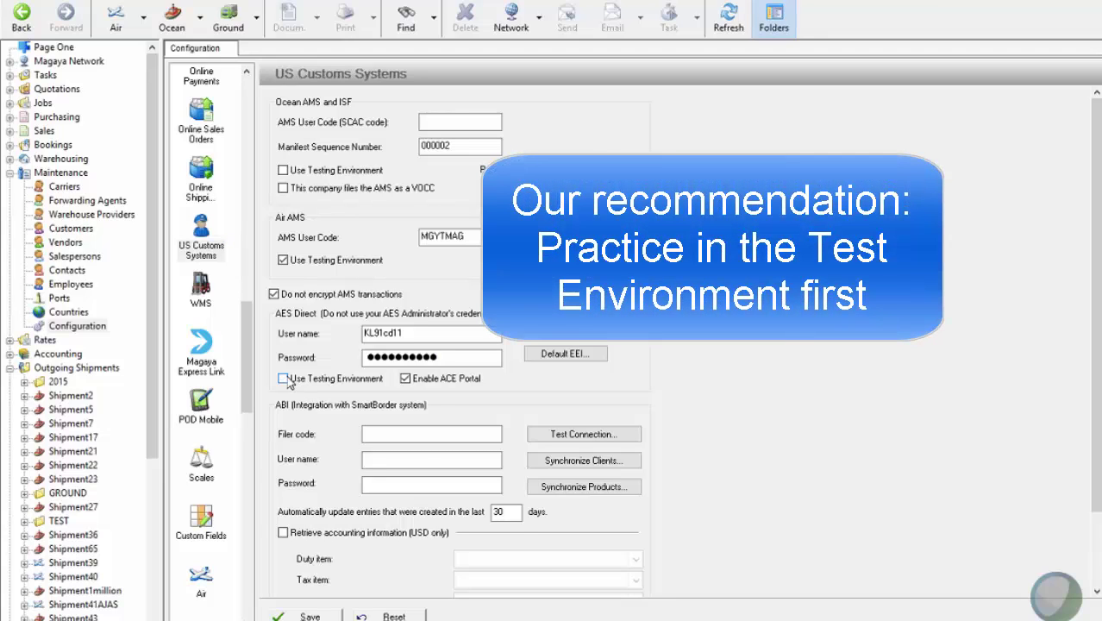
pyautogui.click(289, 384)
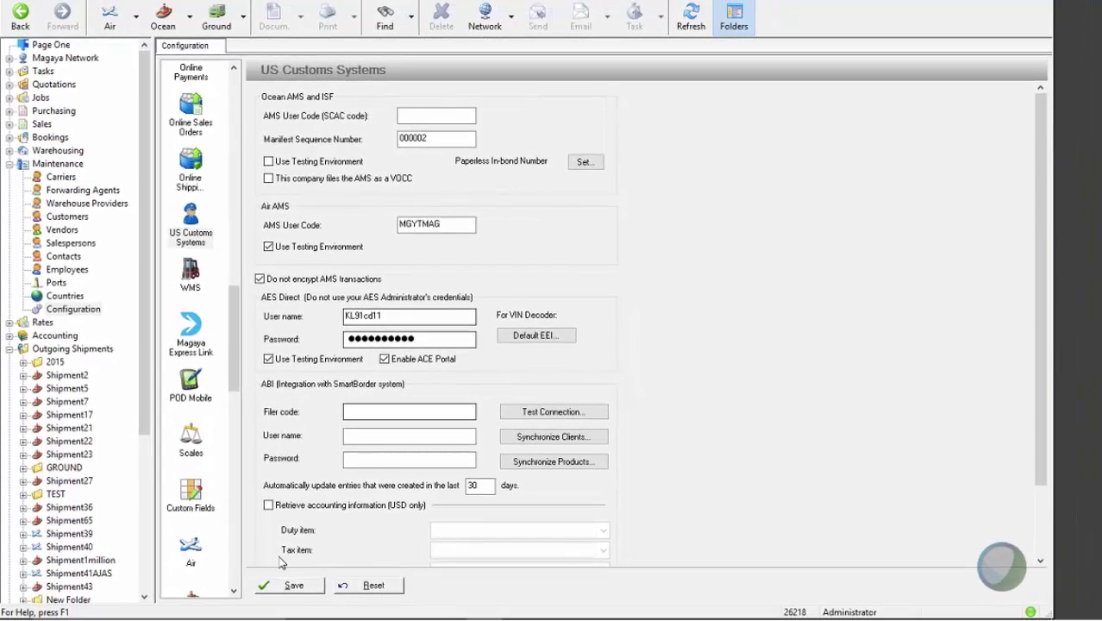
# Save the US Customs settings and open Shipment95 from the ACE TEst folder
pyautogui.click(302, 590)
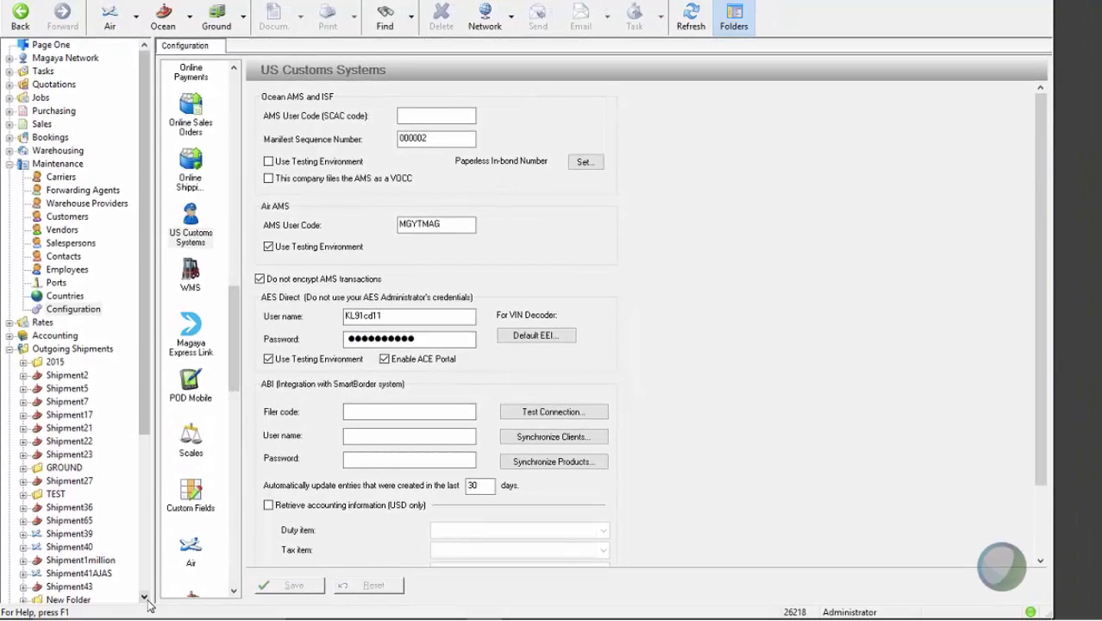
pyautogui.moveTo(148, 600); pyautogui.dragTo(147, 602)
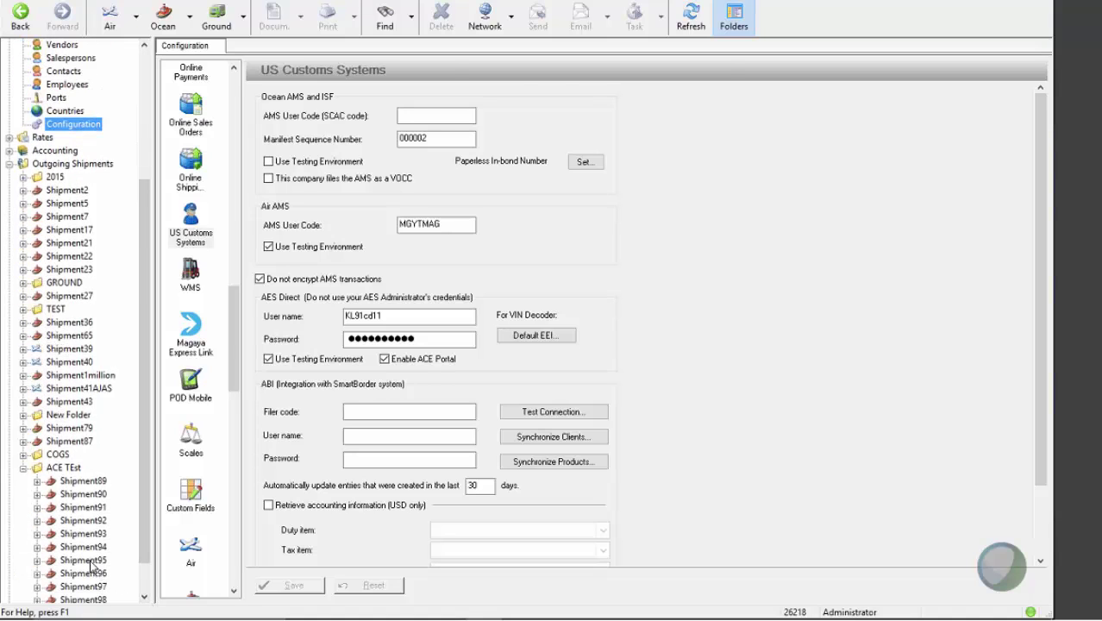
pyautogui.click(91, 565)
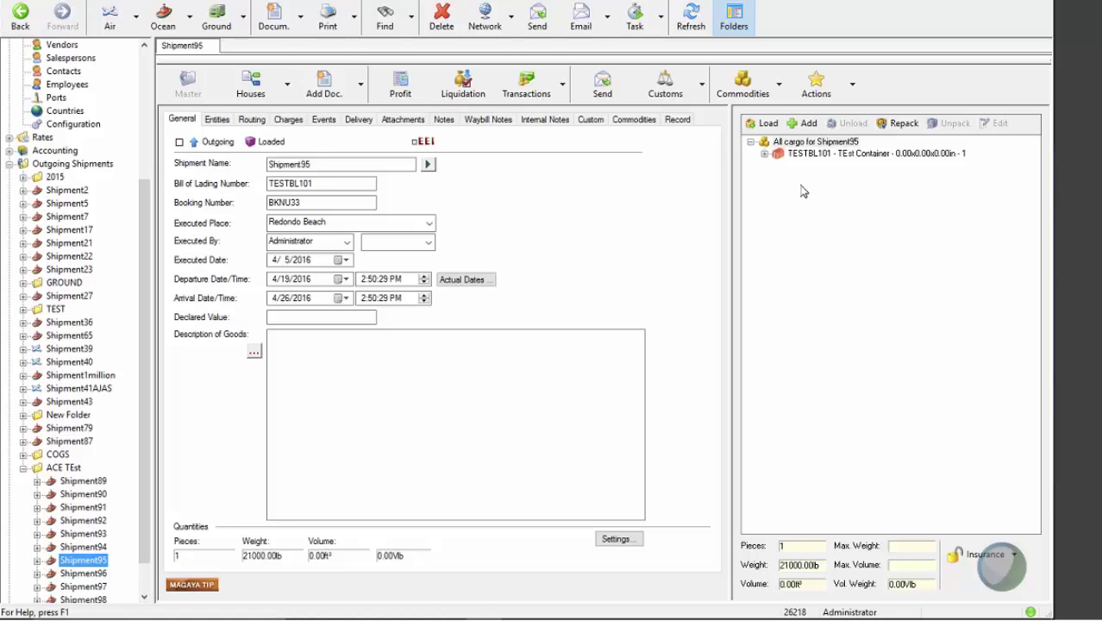
pyautogui.doubleClick(815, 155)
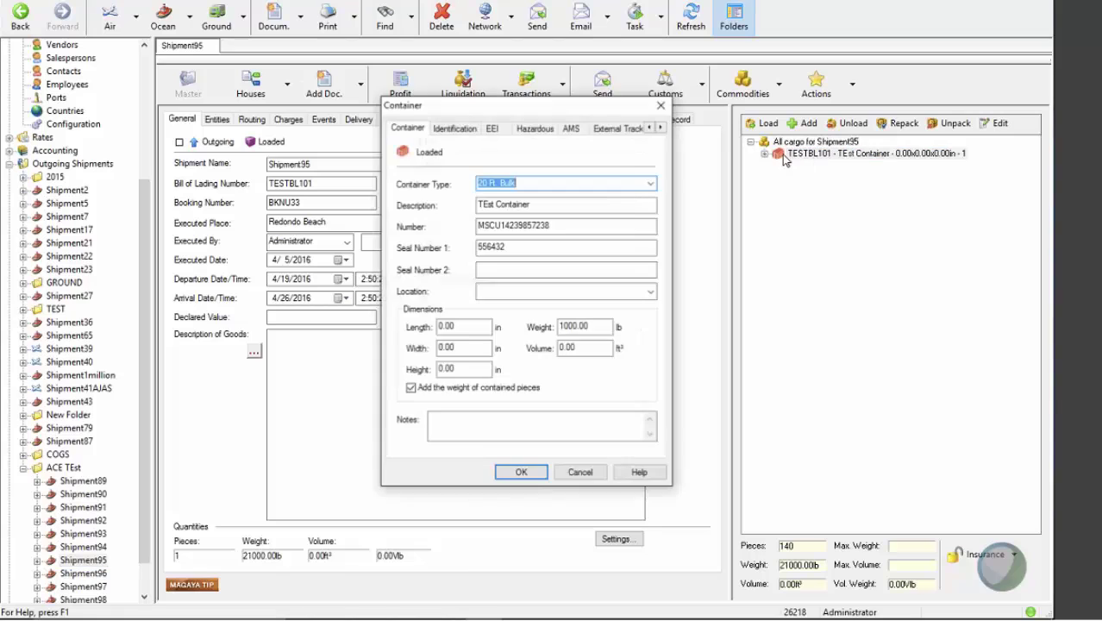
pyautogui.click(493, 128)
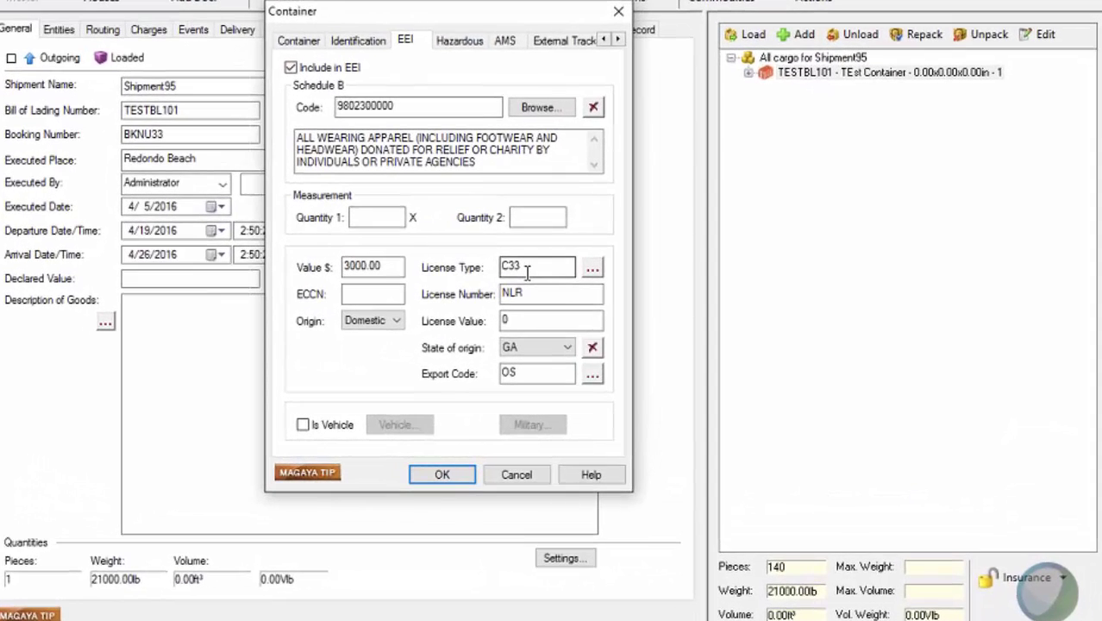
pyautogui.click(529, 296)
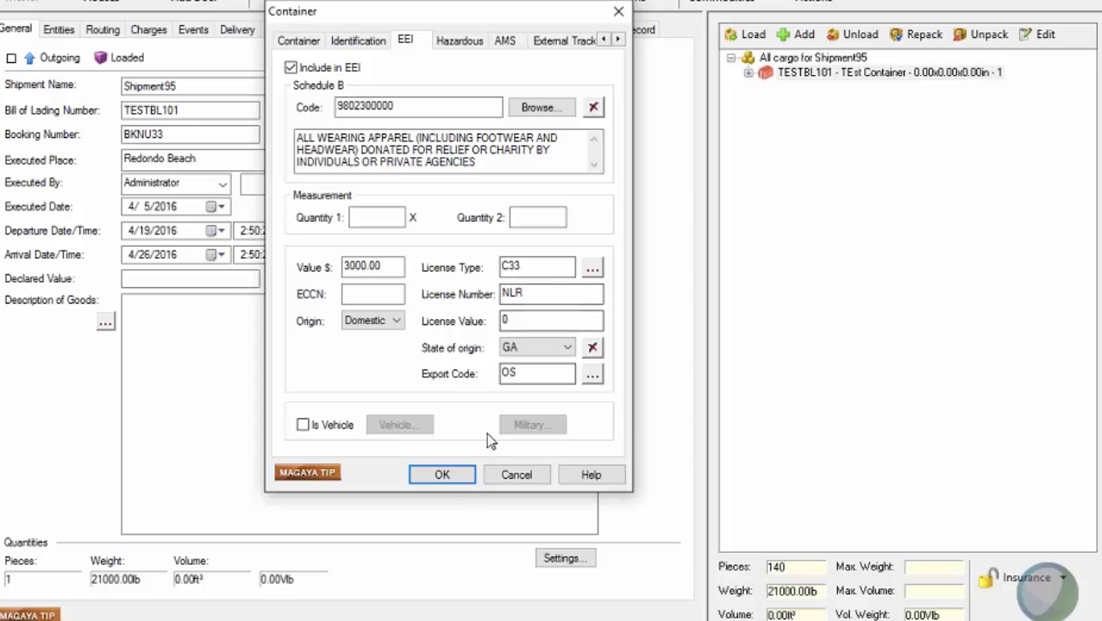
pyautogui.click(442, 476)
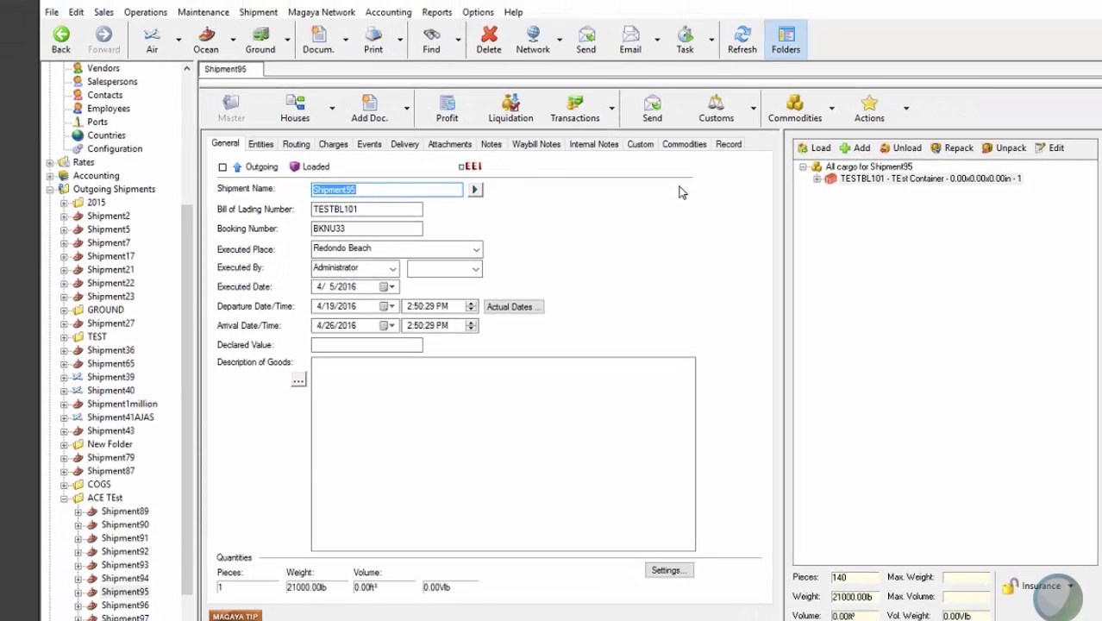
# Send Shipment95's EEI summary to AES, then fill in the ACE portal password field
pyautogui.click(753, 110)
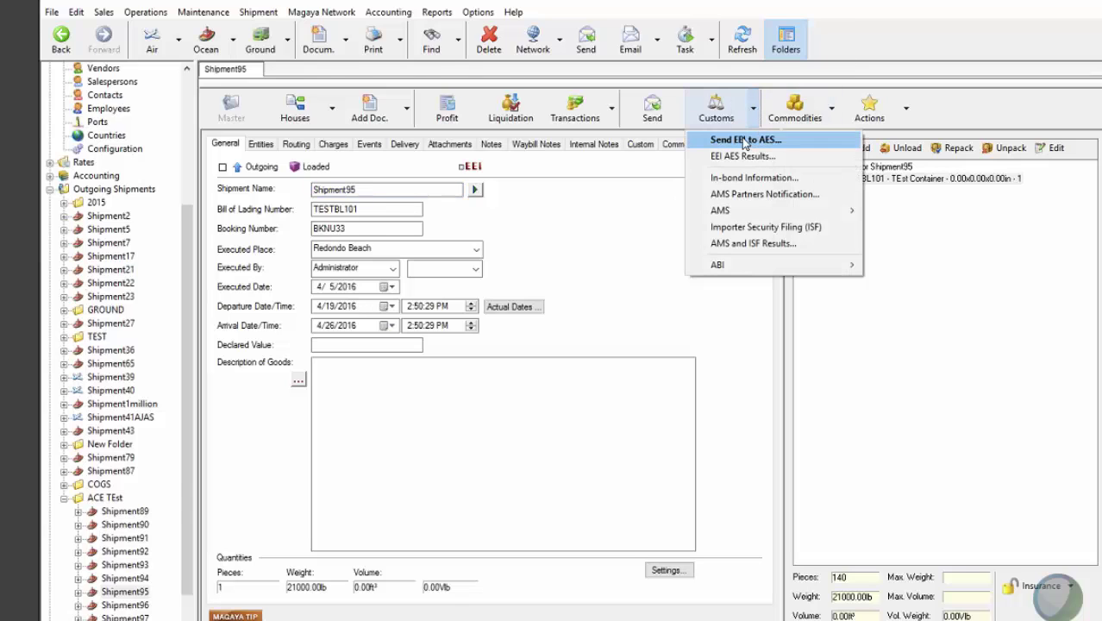
pyautogui.click(742, 138)
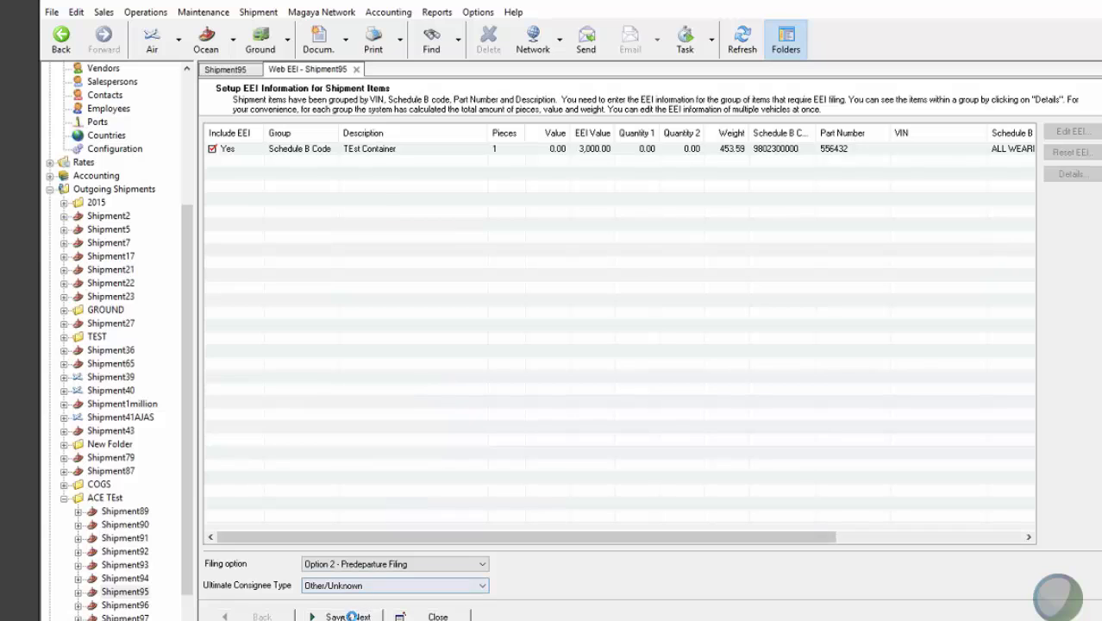
pyautogui.click(352, 615)
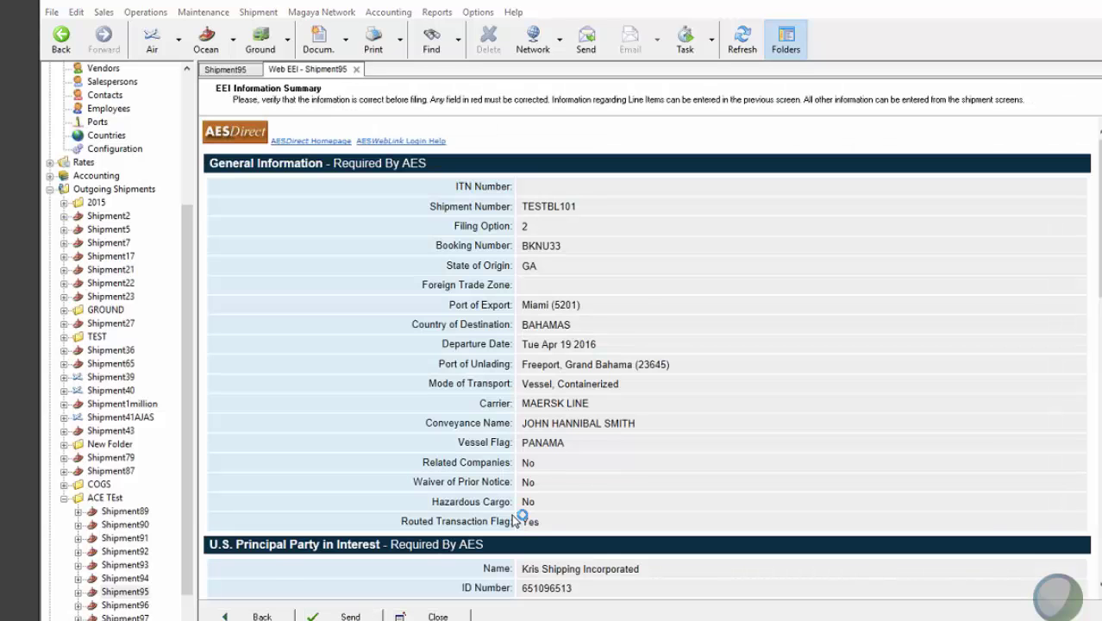
pyautogui.scroll(-10, 518, 516)
pyautogui.click(350, 616)
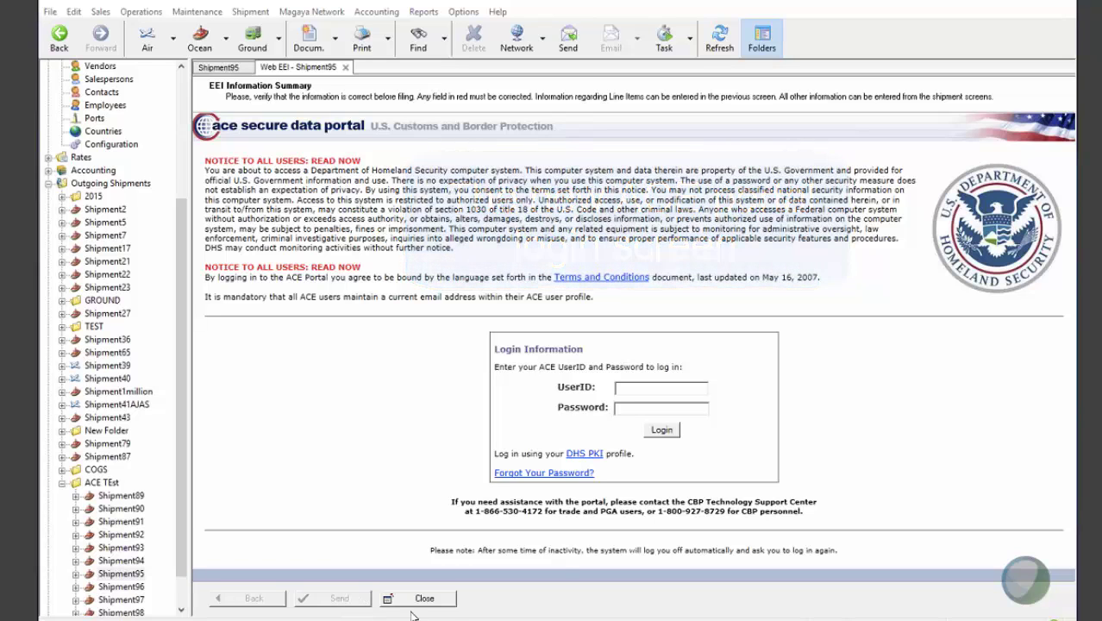
pyautogui.click(633, 408)
pyautogui.rightClick(643, 416)
# Paste the ACE account password and log in to the portal
pyautogui.click(669, 473)
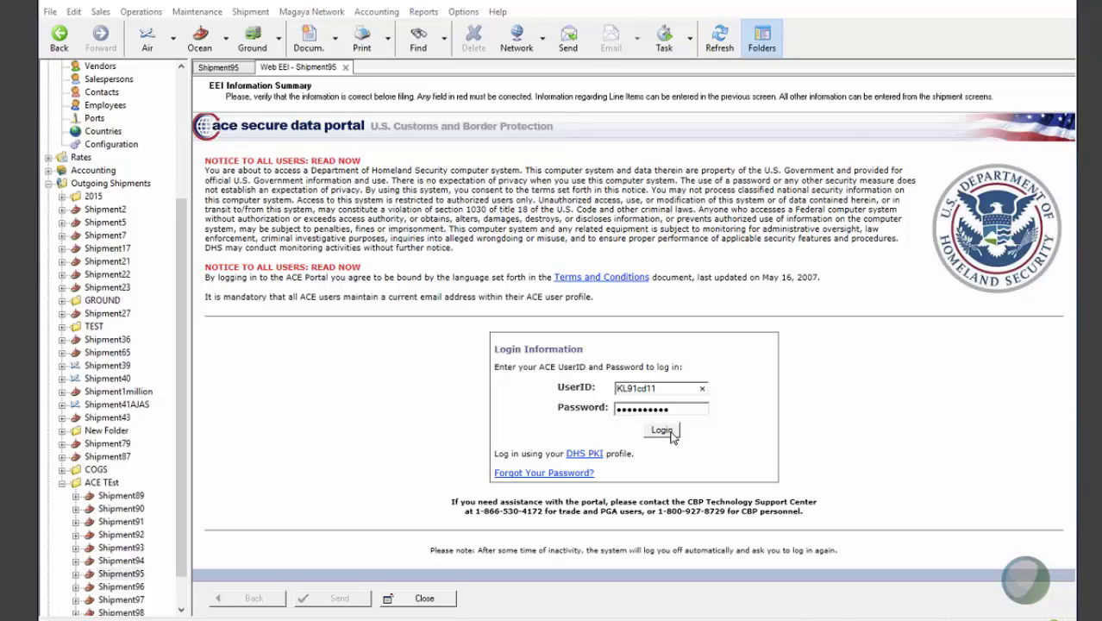
pyautogui.click(672, 435)
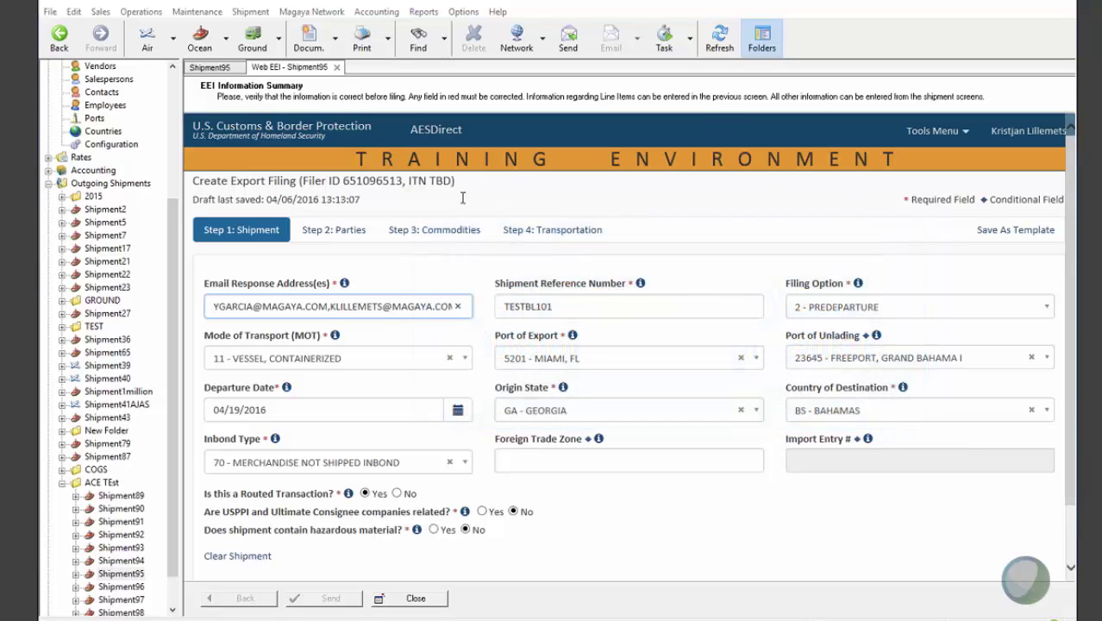
# Review the filing's parties, return to shipment details, and submit Shipment95's filing to AES
pyautogui.click(353, 238)
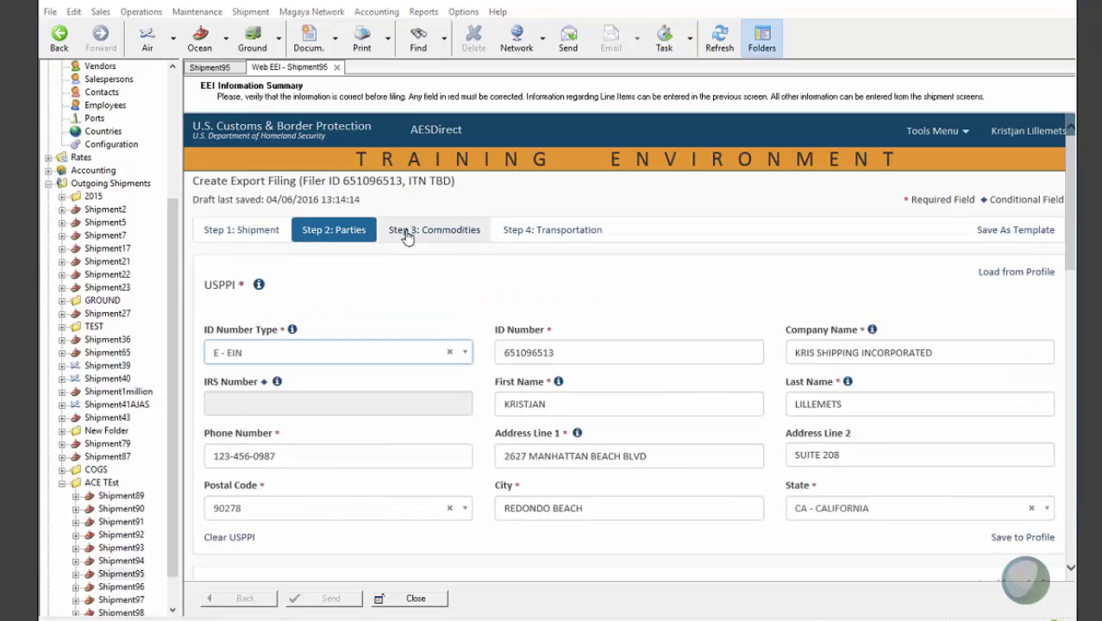
pyautogui.click(263, 233)
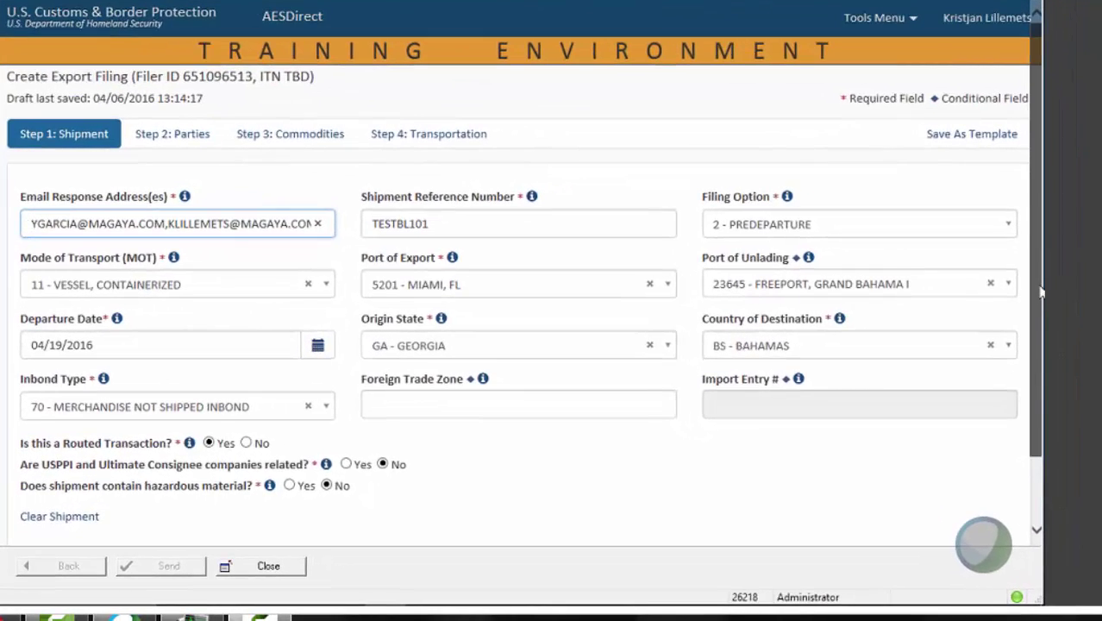
pyautogui.scroll(-1, 1073, 440)
pyautogui.scroll(-1, 1041, 373)
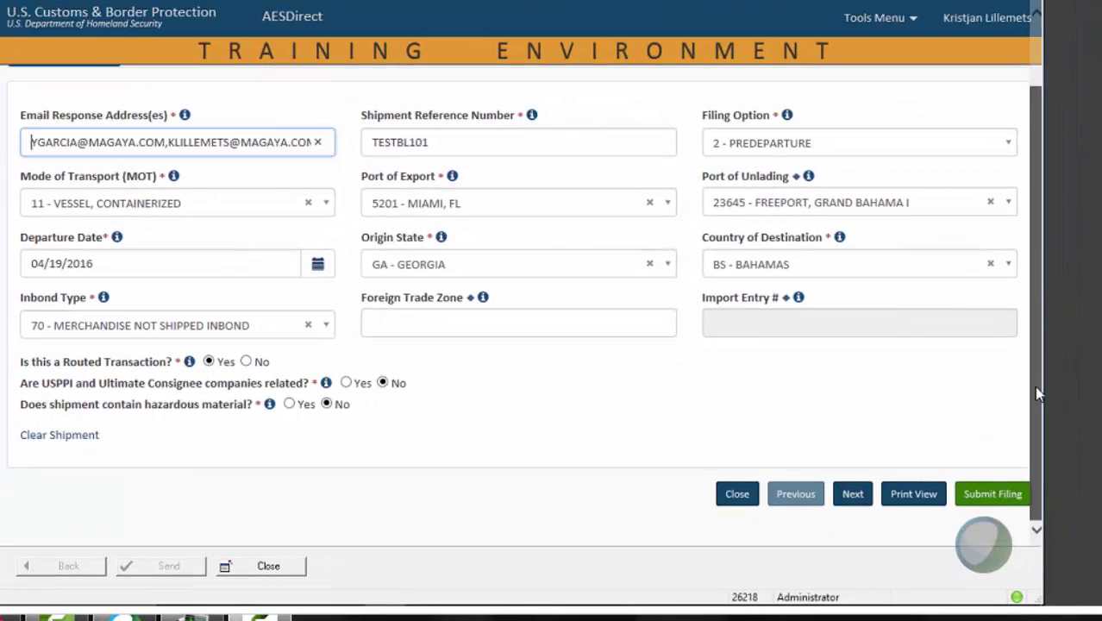
pyautogui.click(992, 495)
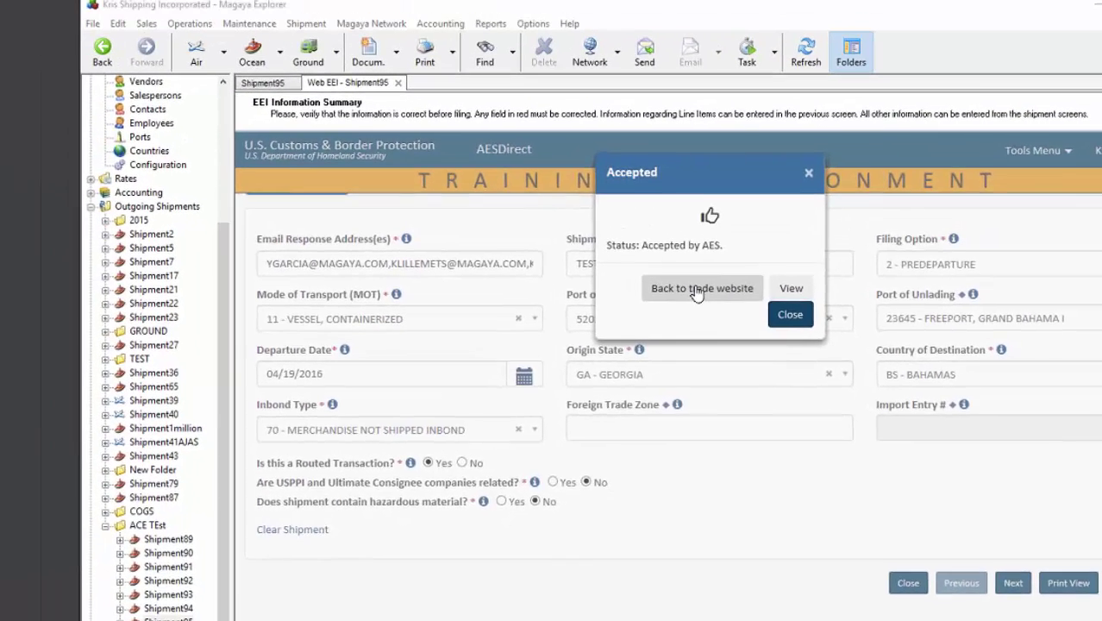
# Return from the accepted filing, close the Web EEI tab, and request Shipment95's EEI AES results
pyautogui.click(586, 199)
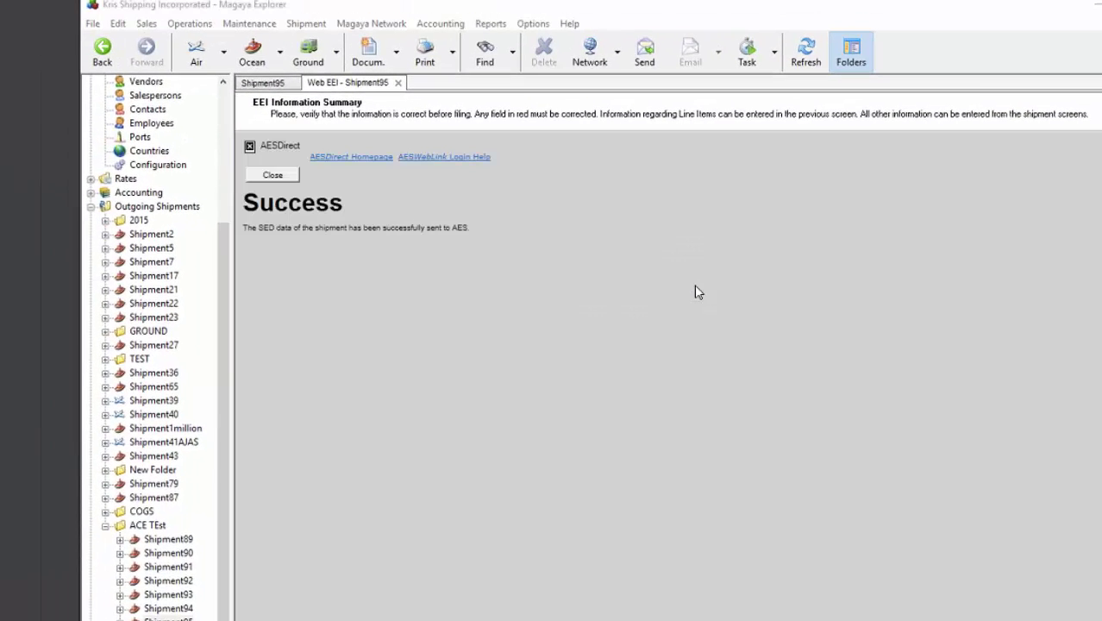
pyautogui.click(275, 176)
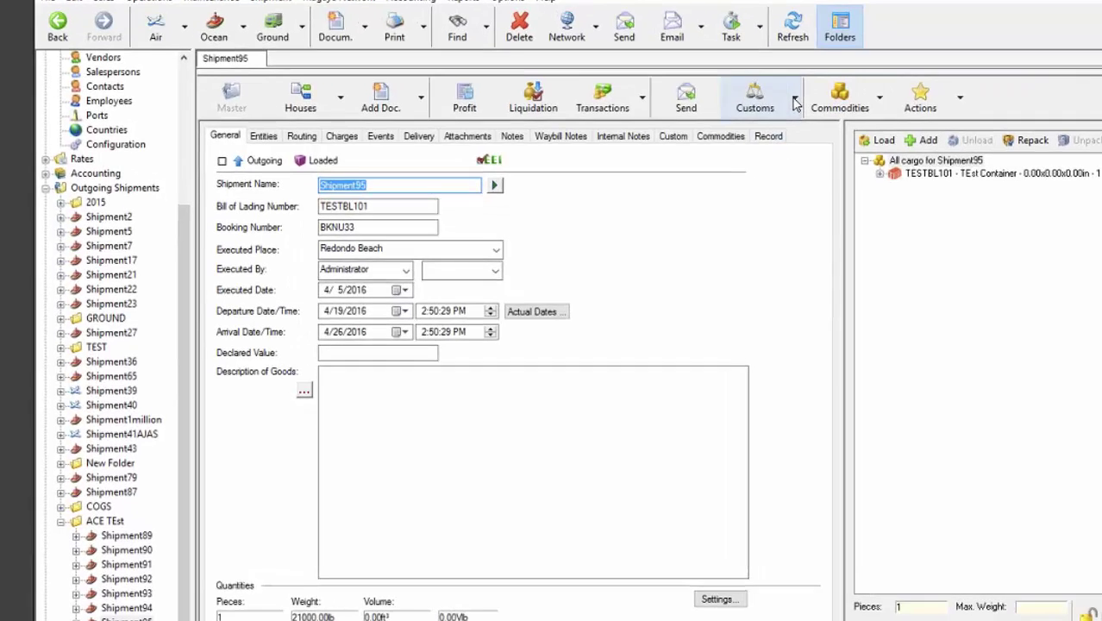
pyautogui.click(808, 126)
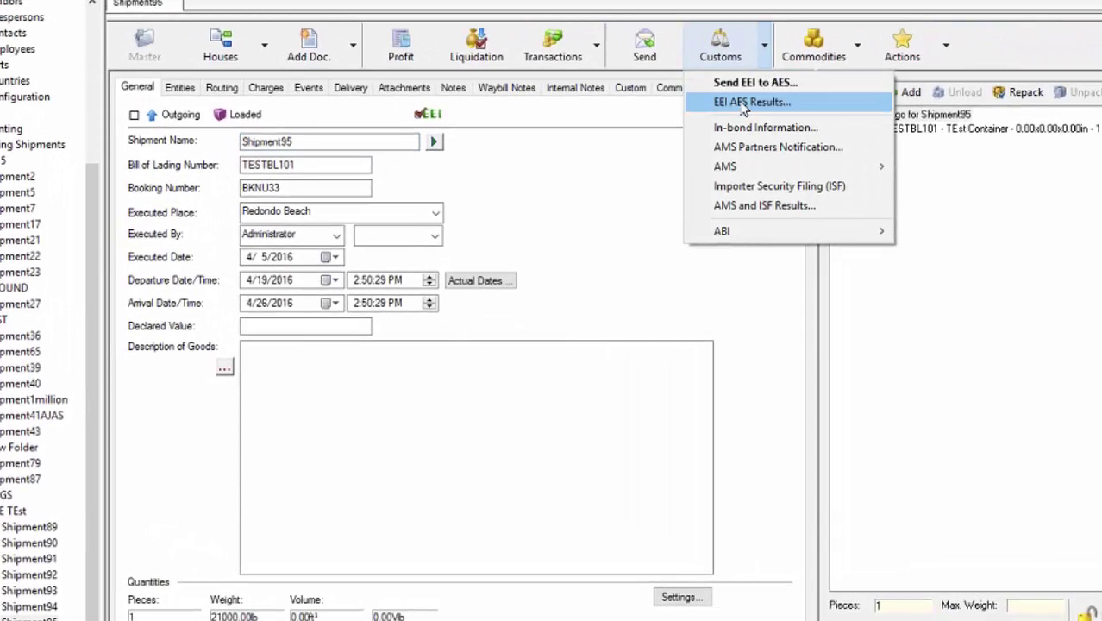
pyautogui.click(742, 103)
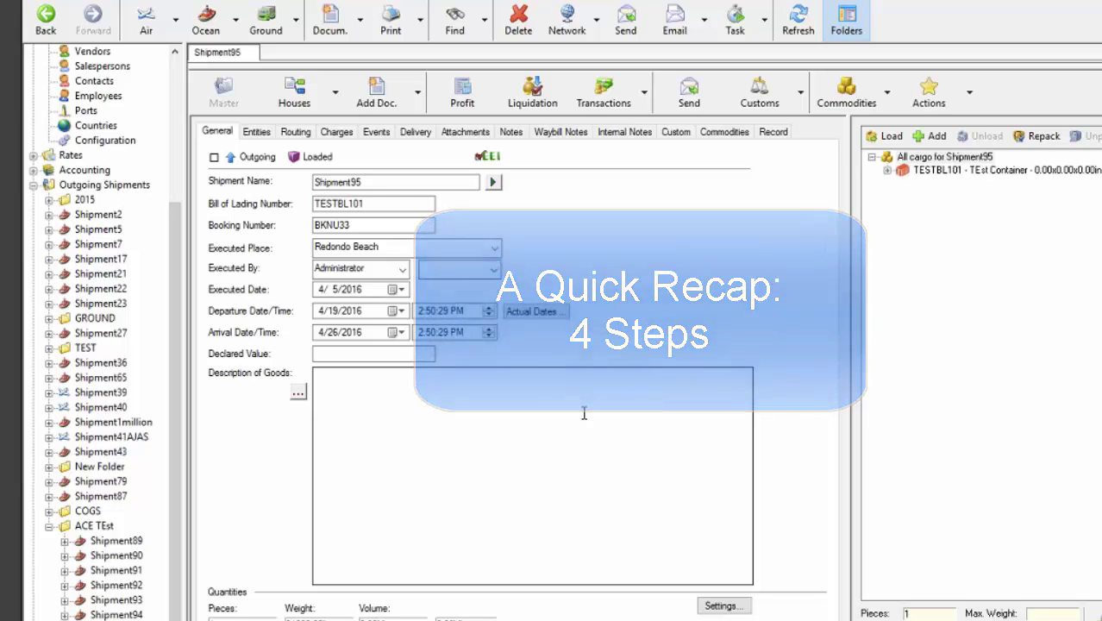
# Open Shipment96 and send its EEI summary for TESTBL102 to the AESDirect filing form
pyautogui.click(107, 590)
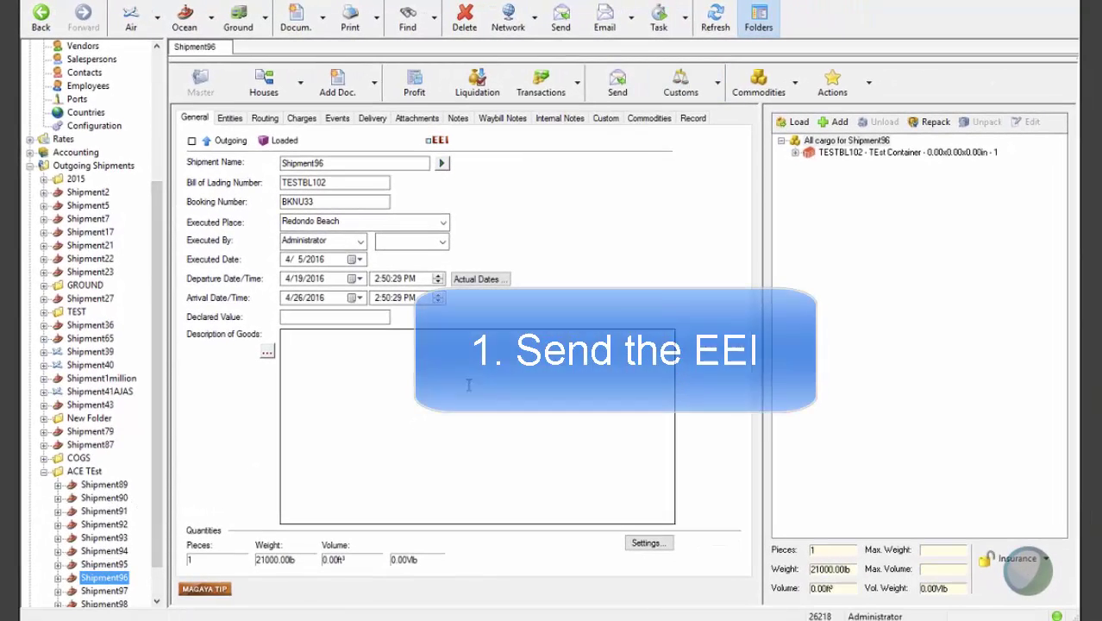
pyautogui.click(680, 83)
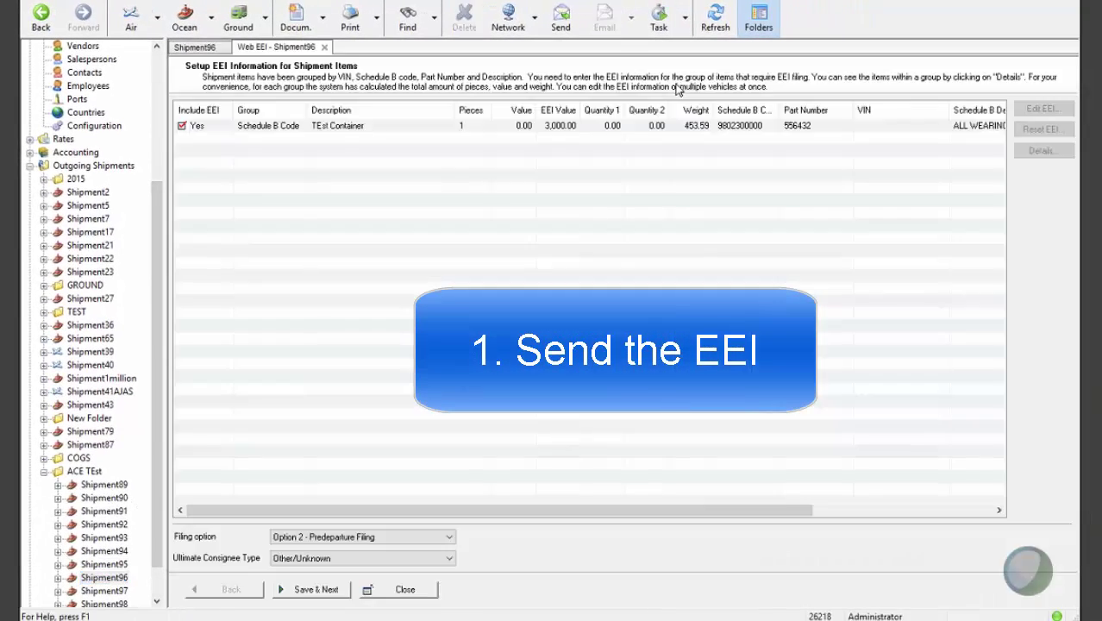
pyautogui.click(301, 592)
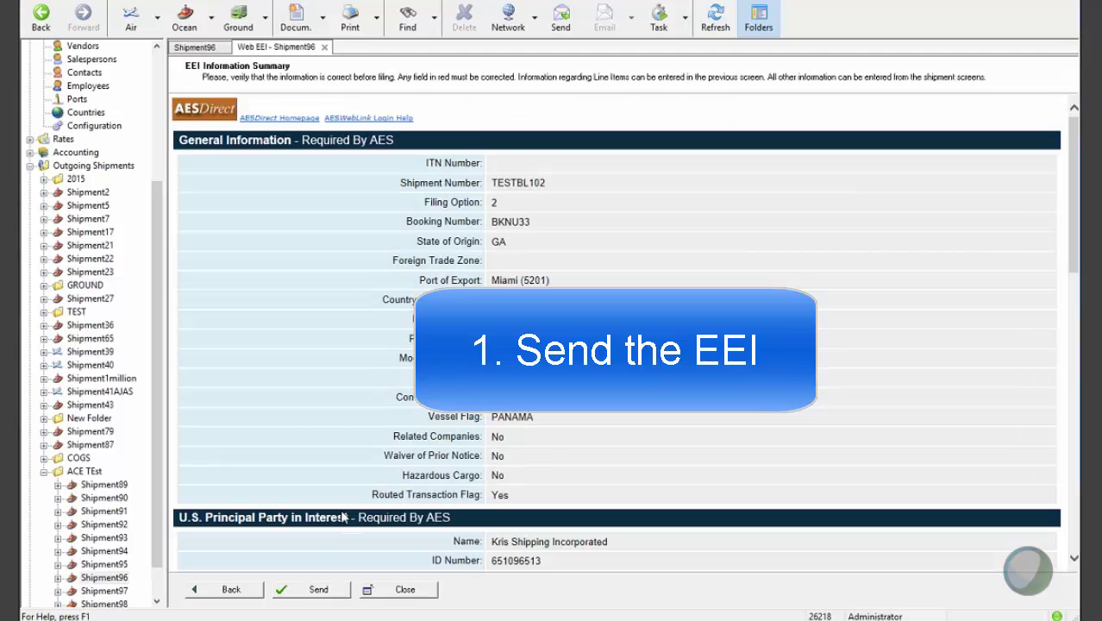
pyautogui.scroll(-8, 342, 514)
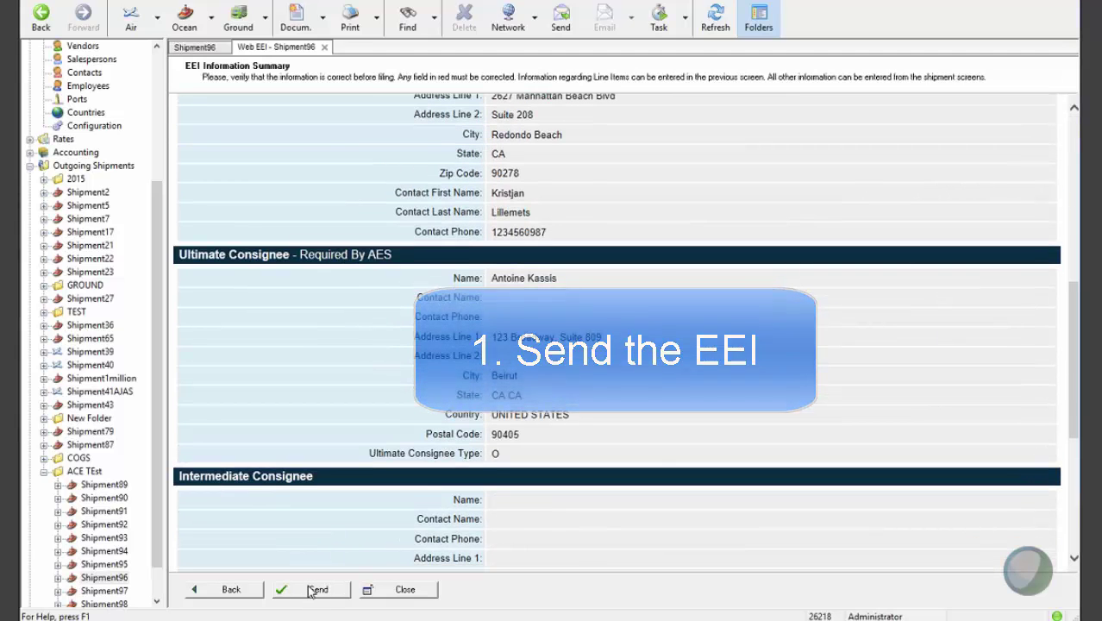
pyautogui.click(316, 590)
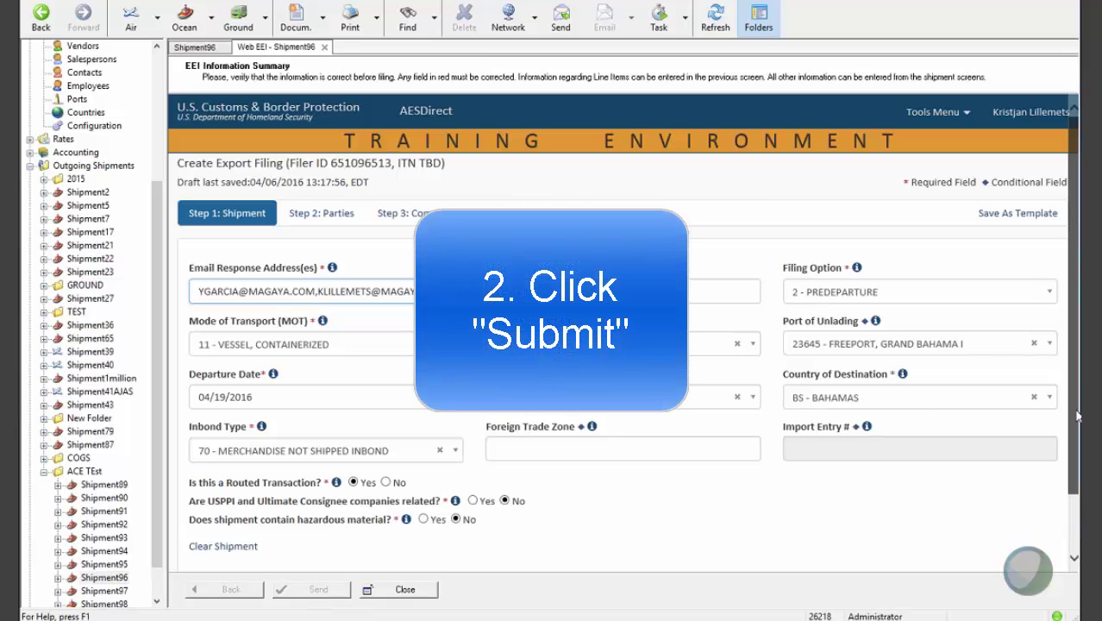
# Submit Shipment96's filing to AES, return to Magaya, and close the web filing tab
pyautogui.scroll(-2, 1074, 476)
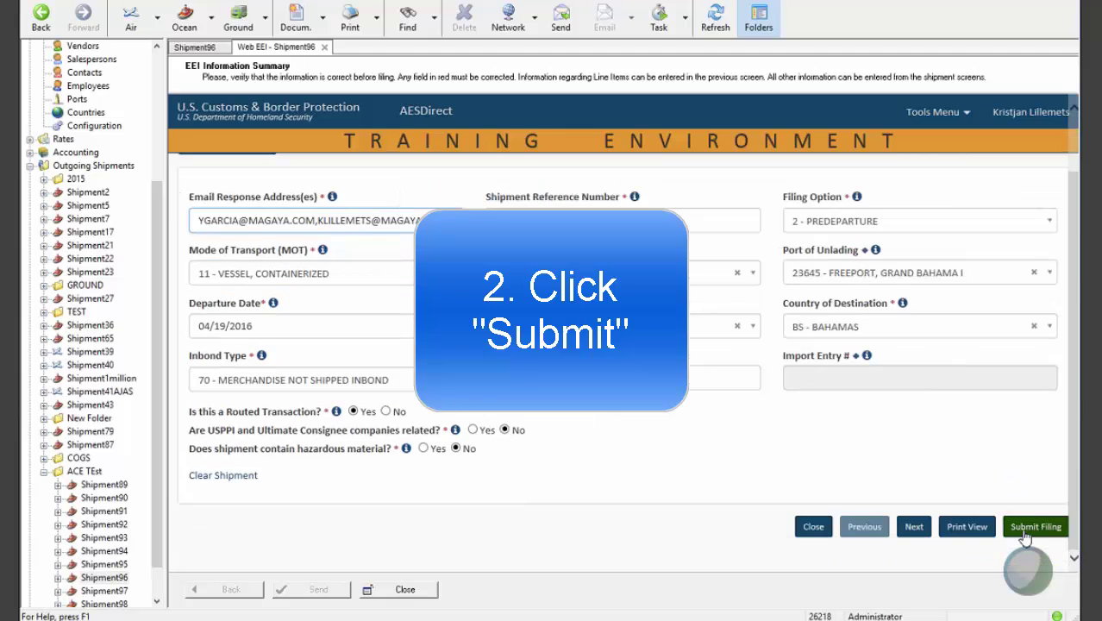
pyautogui.click(1027, 535)
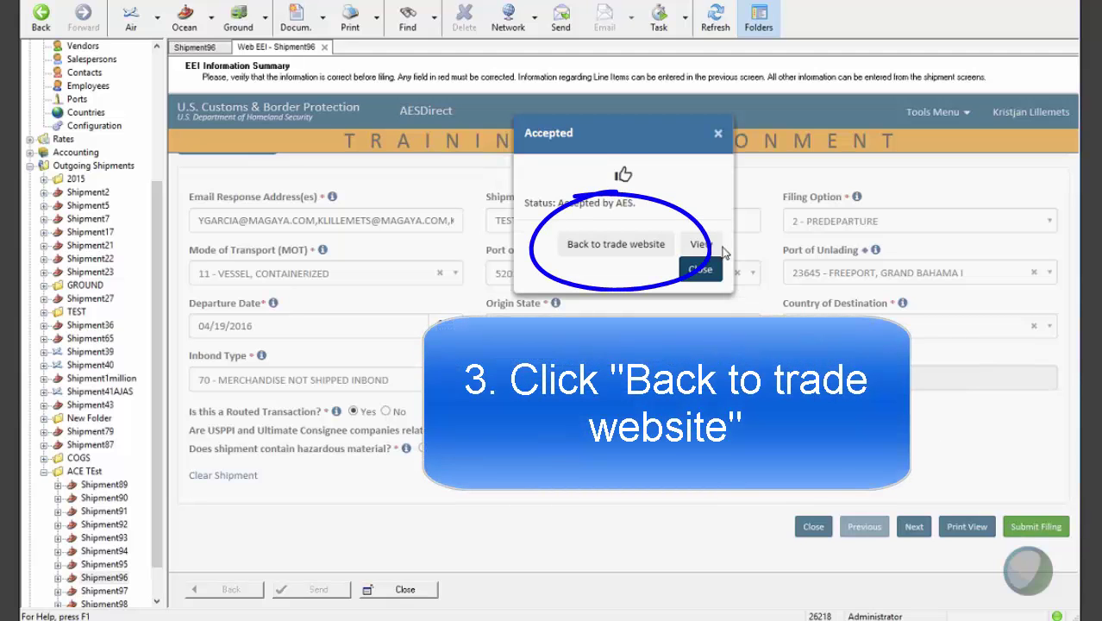
pyautogui.click(632, 246)
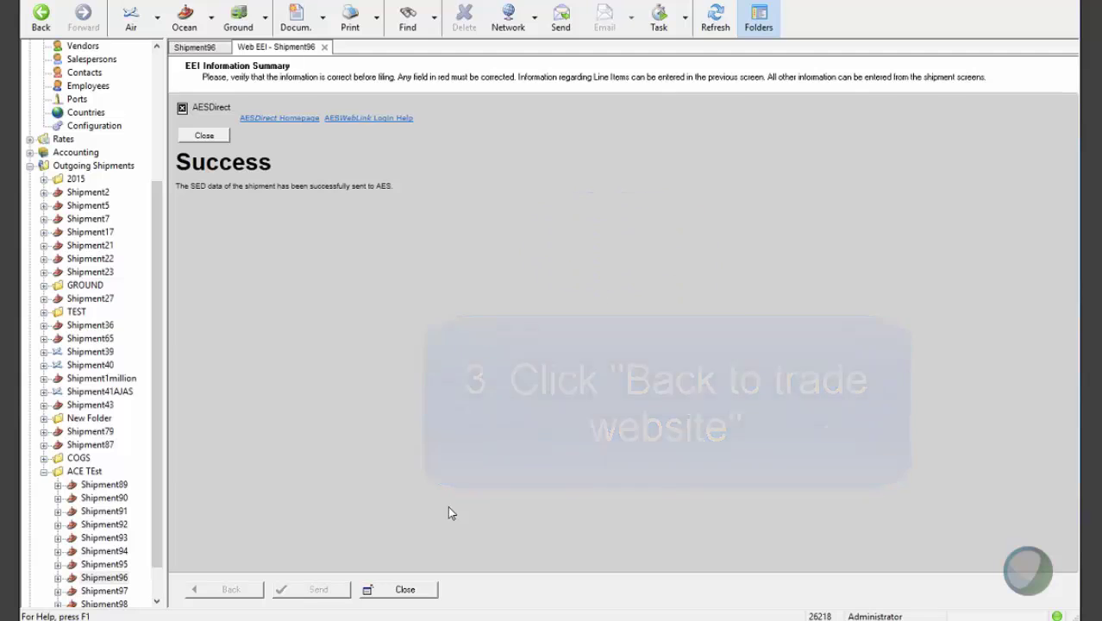
pyautogui.click(390, 595)
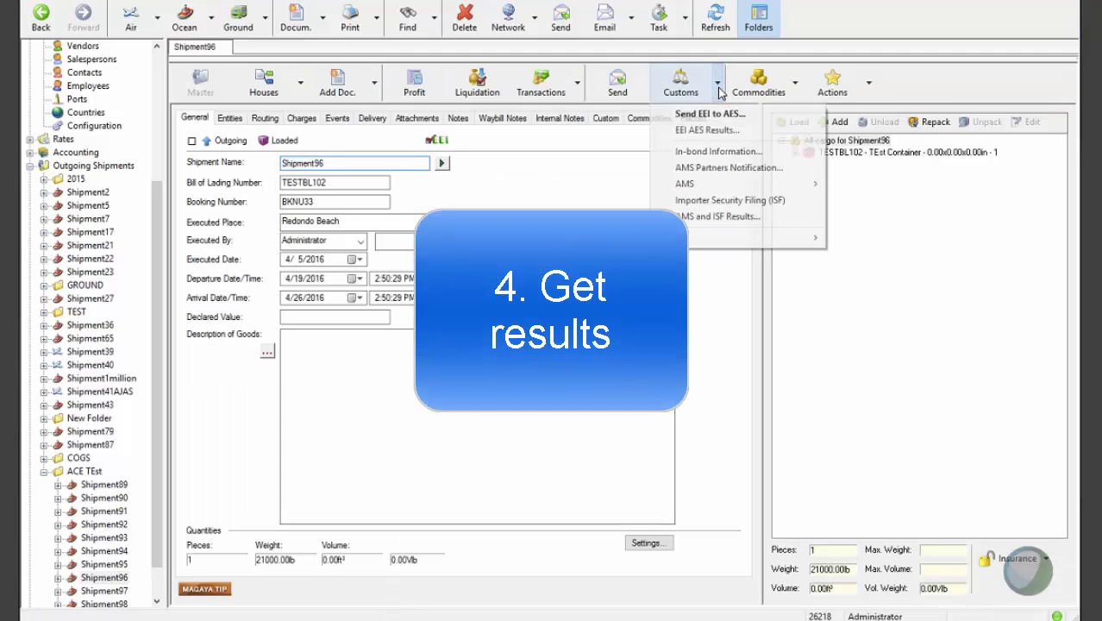
# Request the EEI AES results for Shipment96 from the Customs menu
pyautogui.click(717, 83)
pyautogui.click(708, 136)
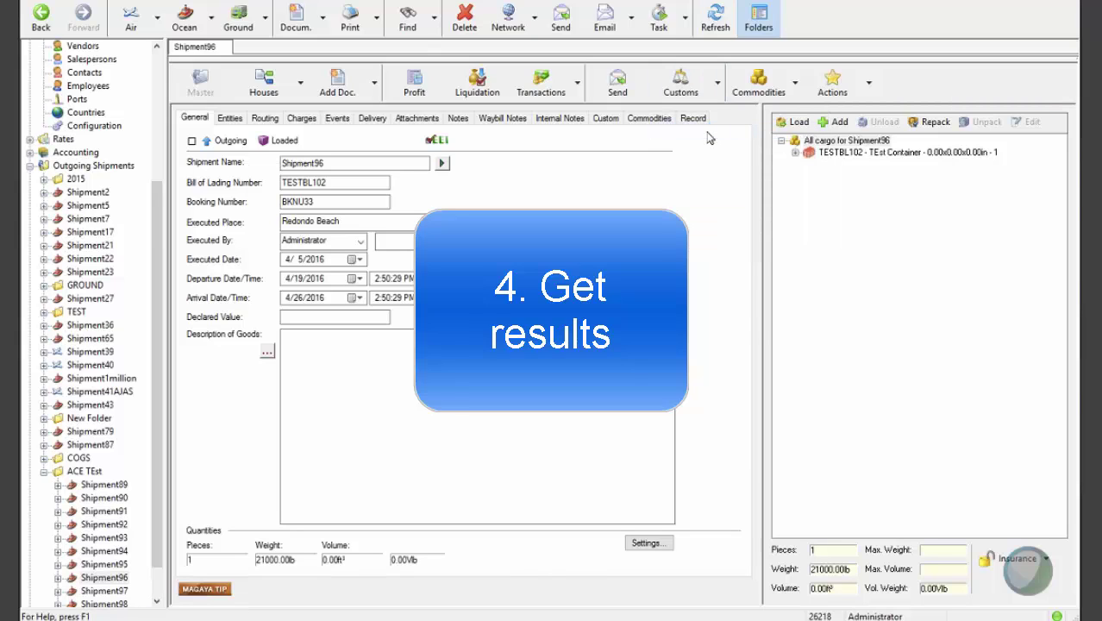